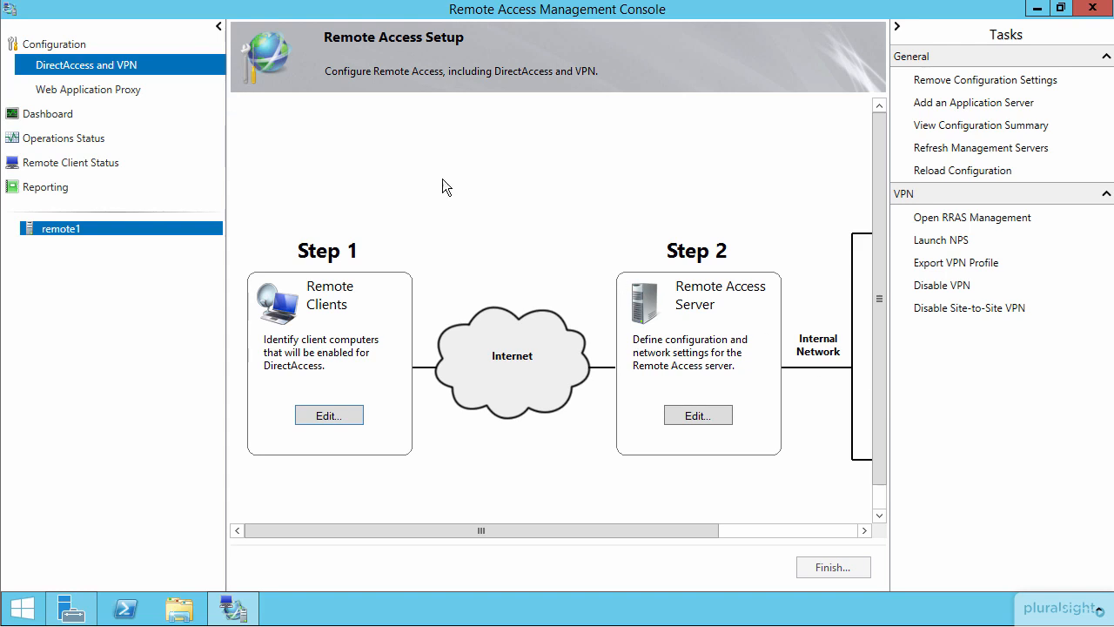
# - Review the deployment scenario in the Remote Clients setup, and close the wizard without making changes
pyautogui.click(330, 415)
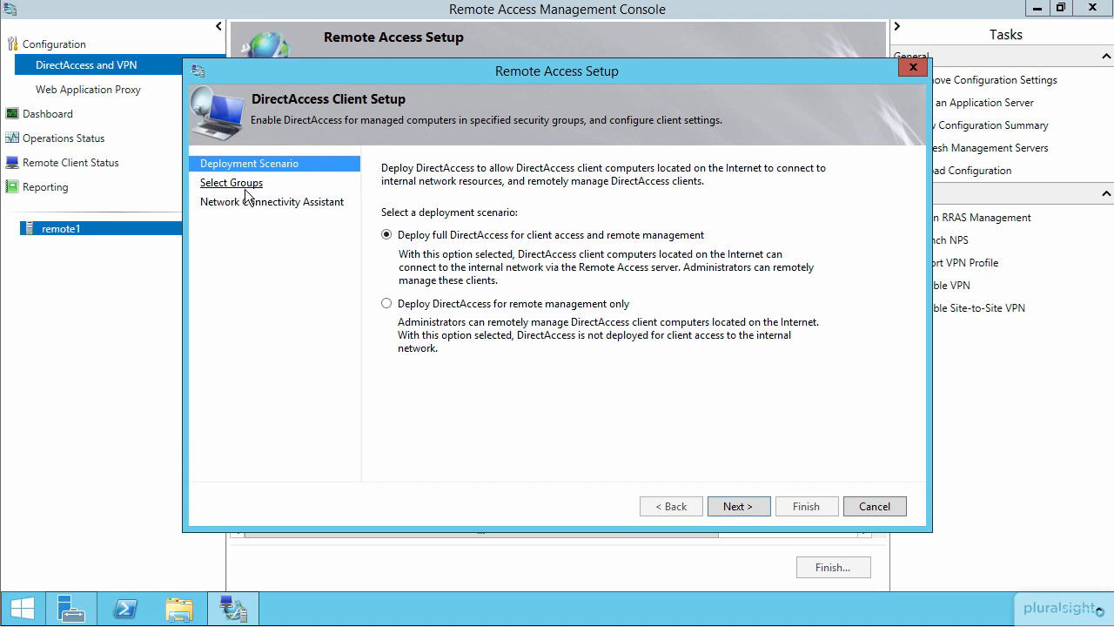
pyautogui.click(873, 506)
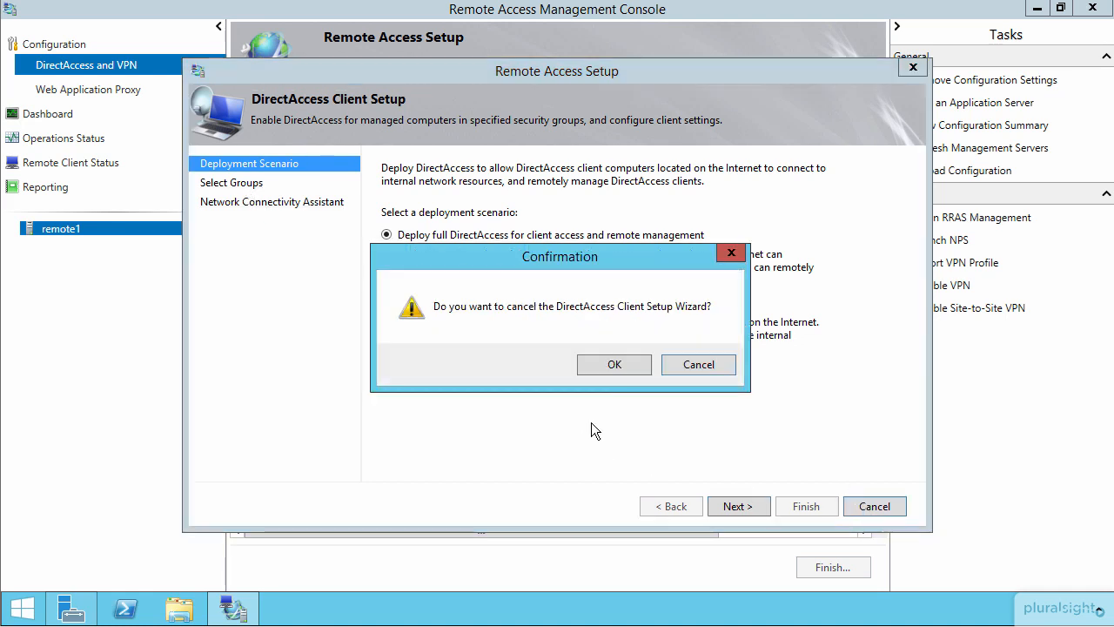
pyautogui.click(610, 364)
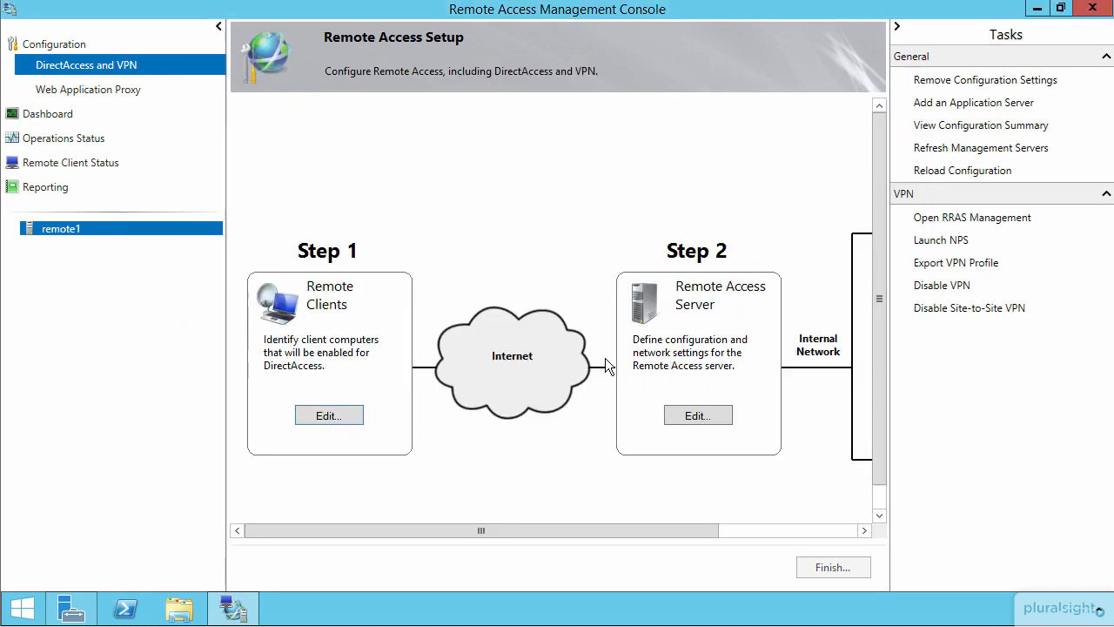
# - Review the network topology and authentication settings in the Remote Access Server setup, and cancel the wizard
pyautogui.click(691, 415)
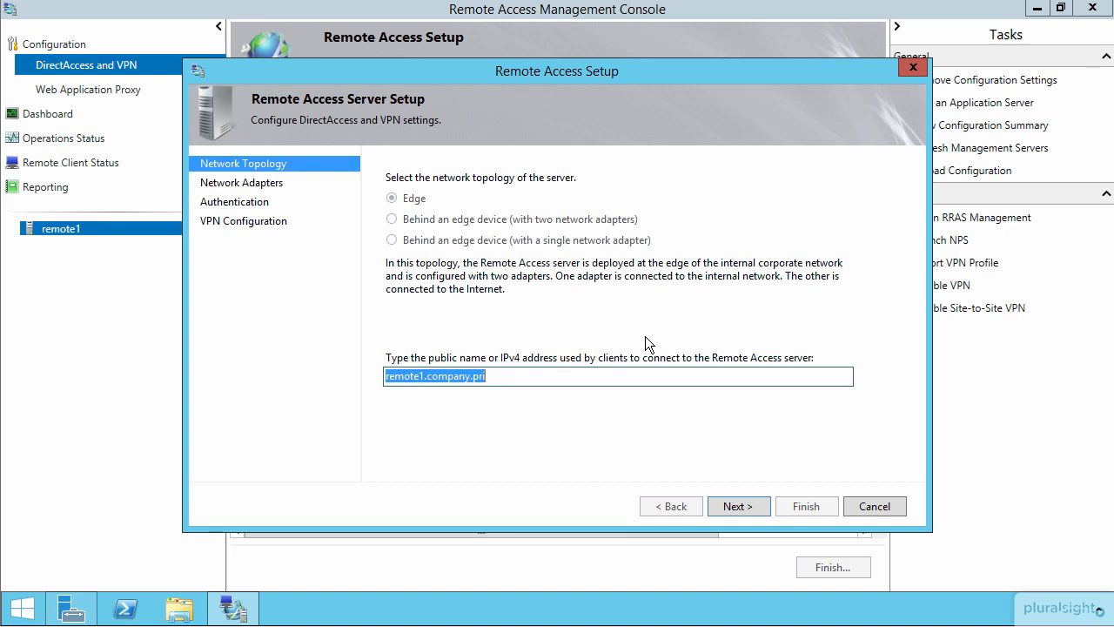
pyautogui.press('Return')
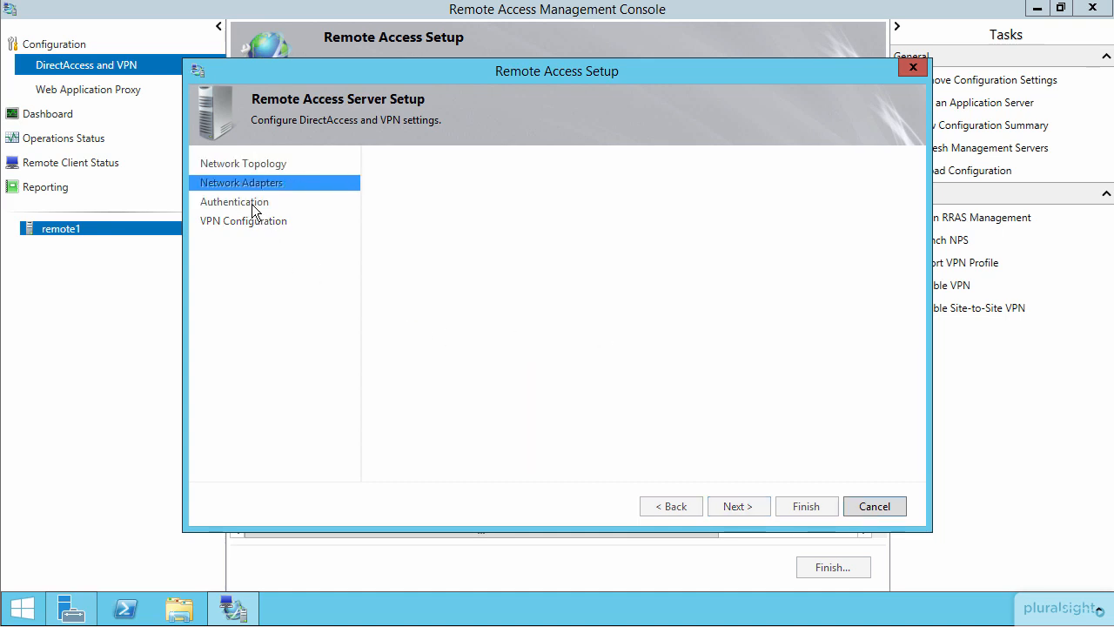
pyautogui.click(253, 203)
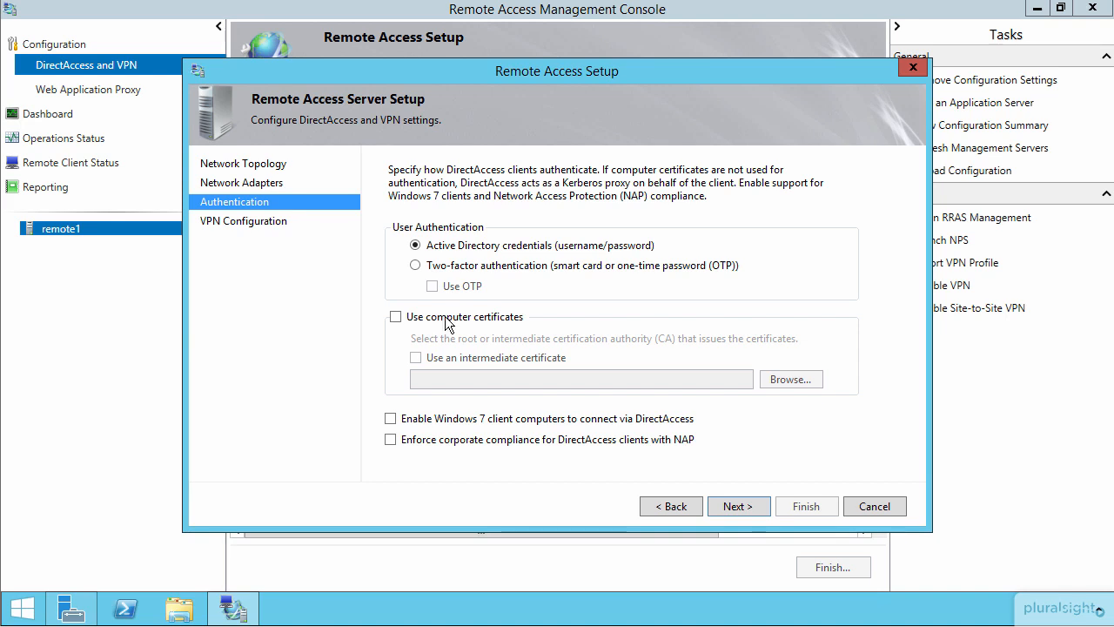
pyautogui.click(874, 509)
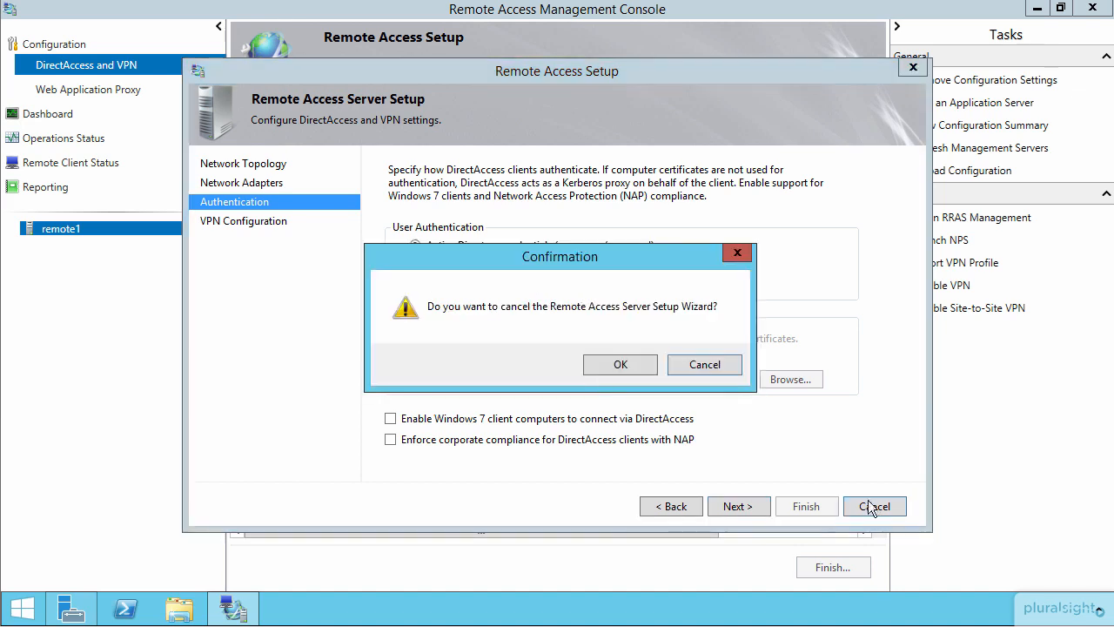
pyautogui.click(615, 365)
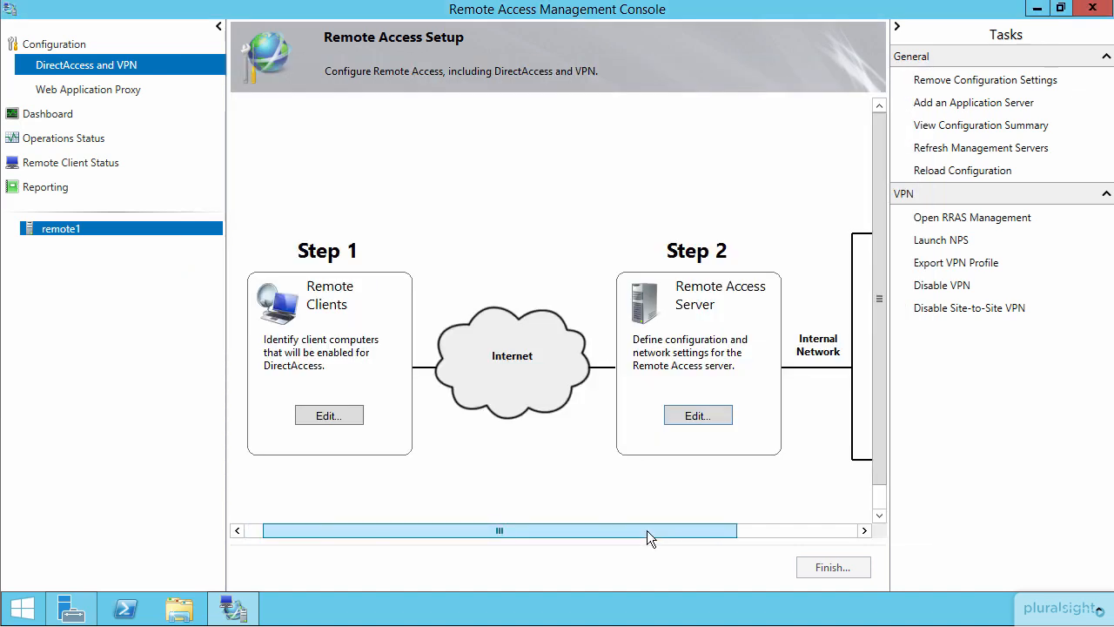
# - Review the network location and management server settings for Infrastructure Servers, cancel that wizard, and open the Application Servers setup
pyautogui.moveTo(842, 537); pyautogui.dragTo(845, 537)
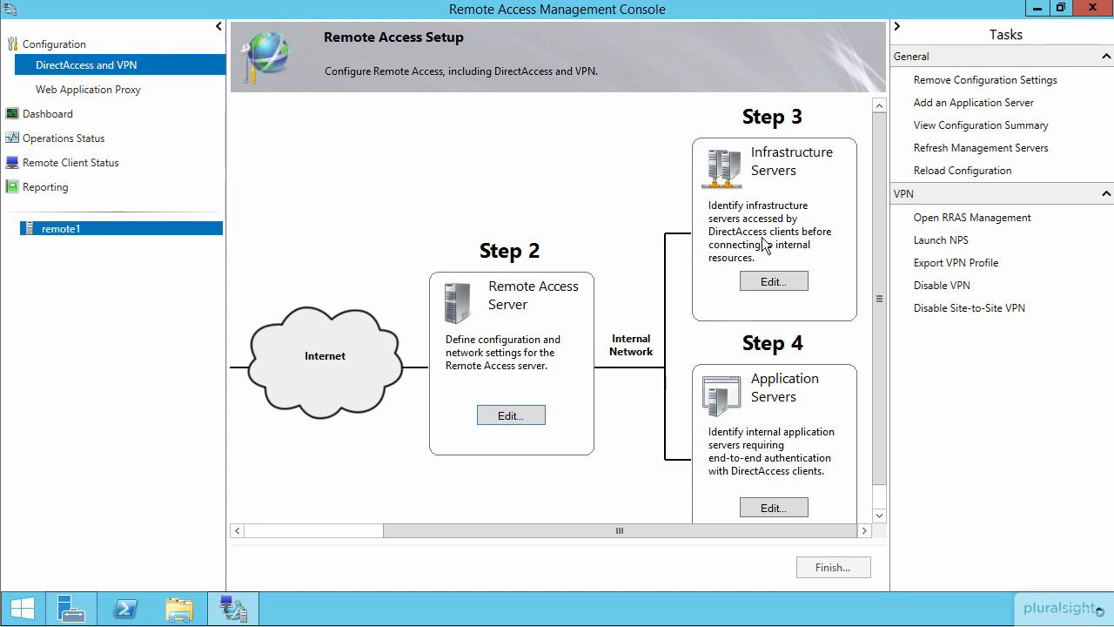
pyautogui.click(774, 281)
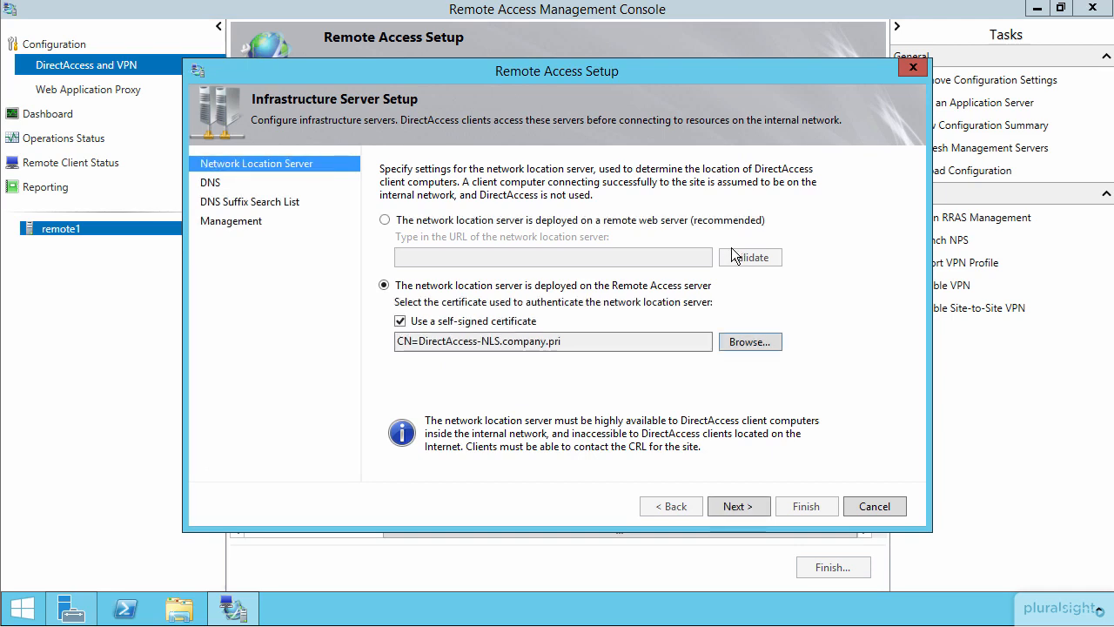
pyautogui.click(229, 222)
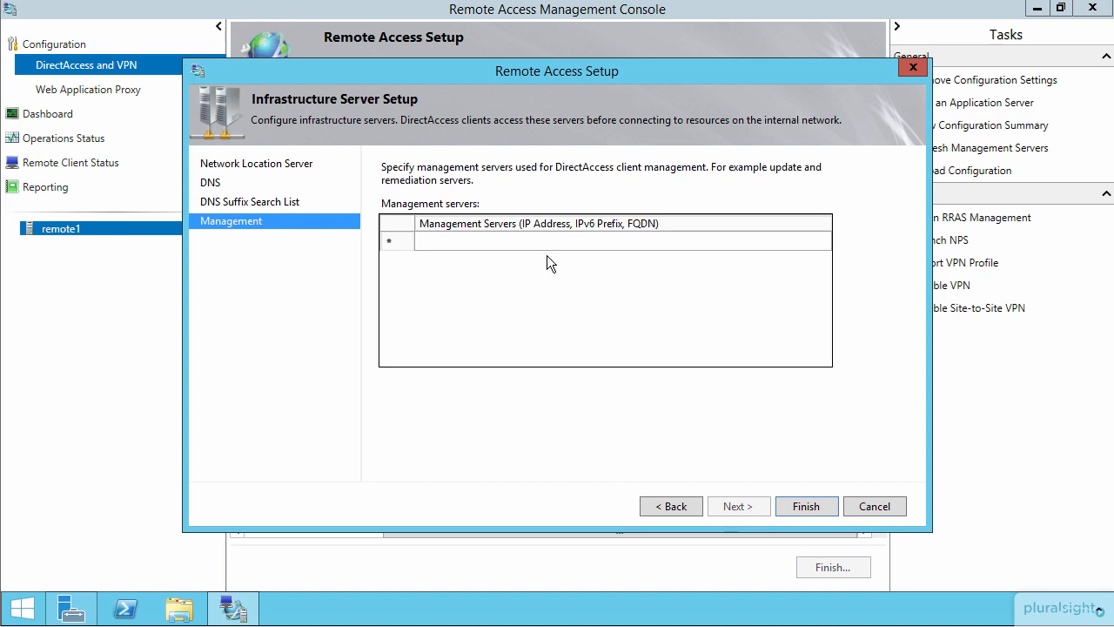
pyautogui.click(871, 503)
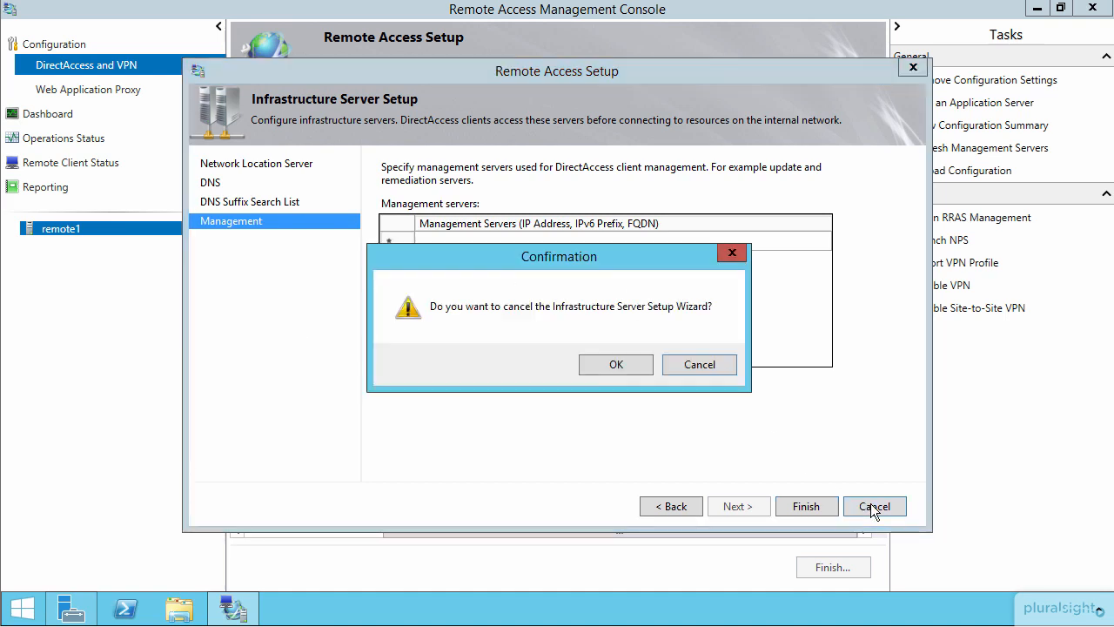
pyautogui.click(617, 365)
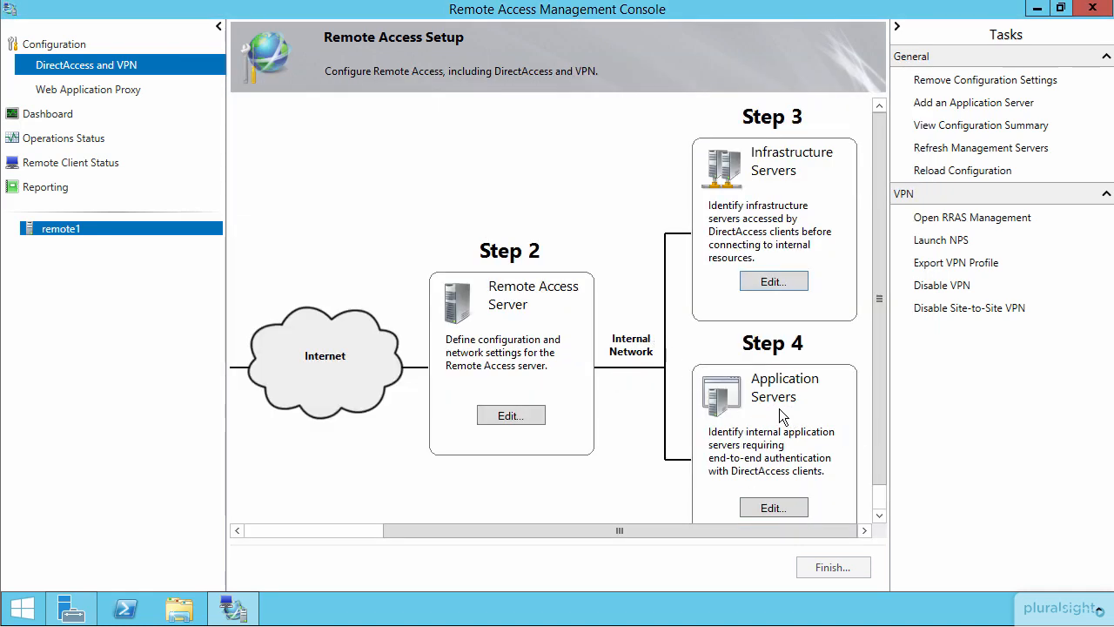
pyautogui.click(774, 508)
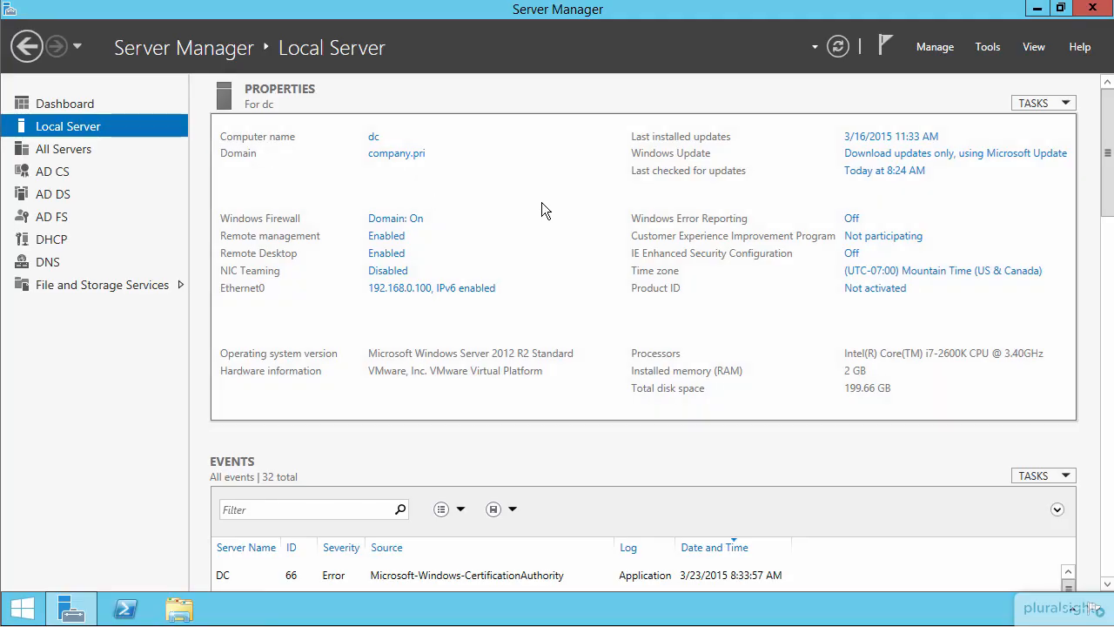
# - On the domain controller, launch gpmc.msc and bring Group Policy Management to the front
pyautogui.press('super+r')
pyautogui.press('BackSpace')
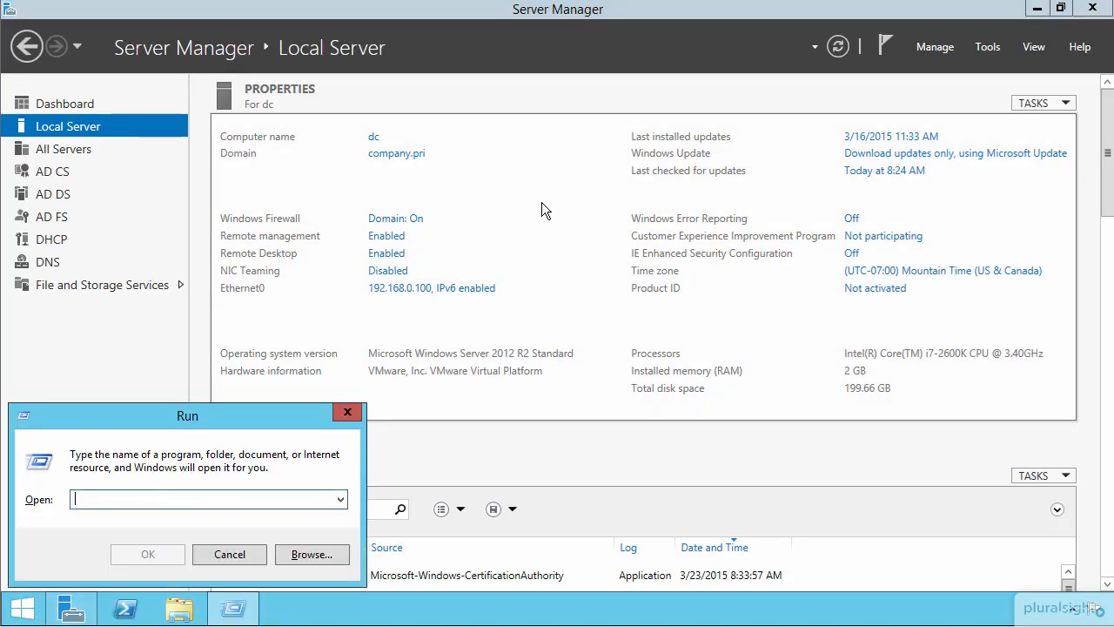
pyautogui.write('gpmc.msc')
pyautogui.press('Return')
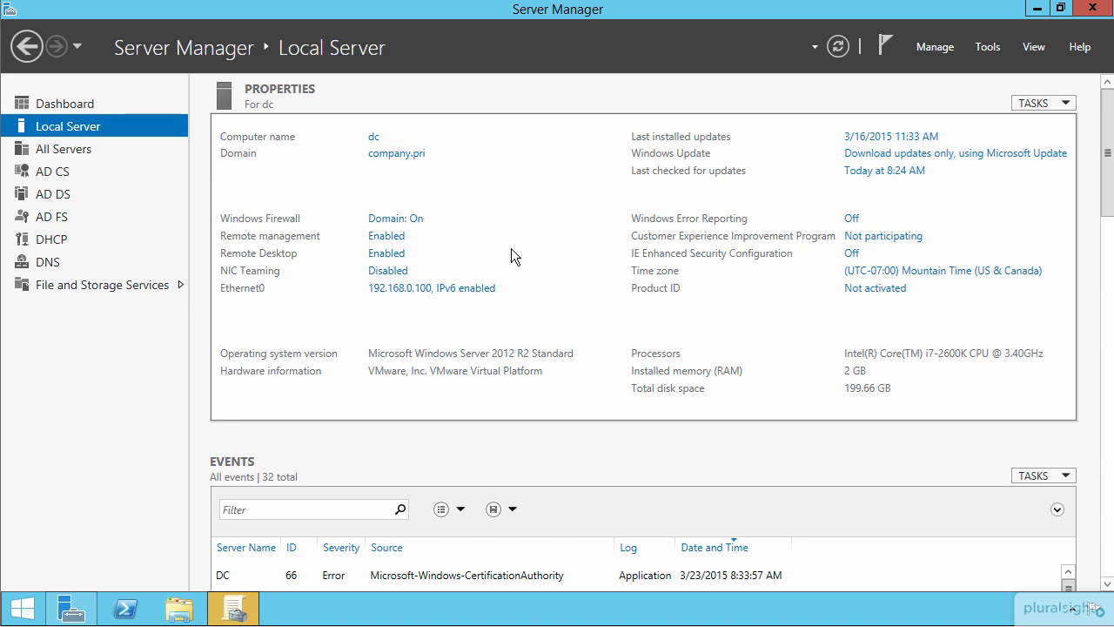
pyautogui.click(241, 612)
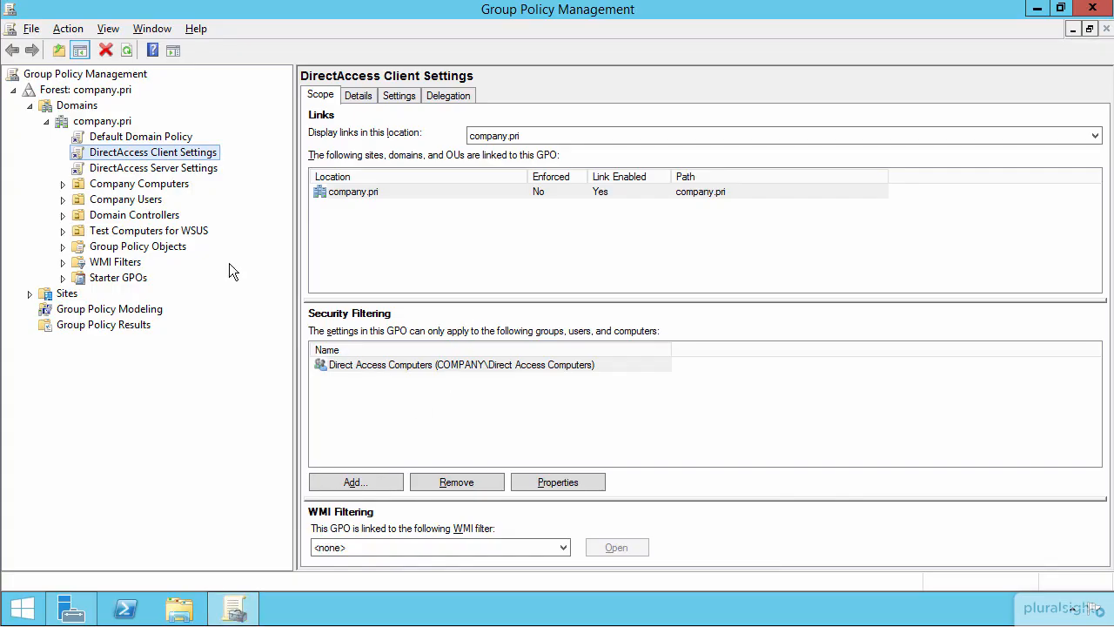
# - Edit the DirectAccess Client Settings GPO in a maximized editor with a wider tree, and open Name Resolution Policy under its computer Windows Settings
pyautogui.rightClick(154, 153)
pyautogui.click(191, 163)
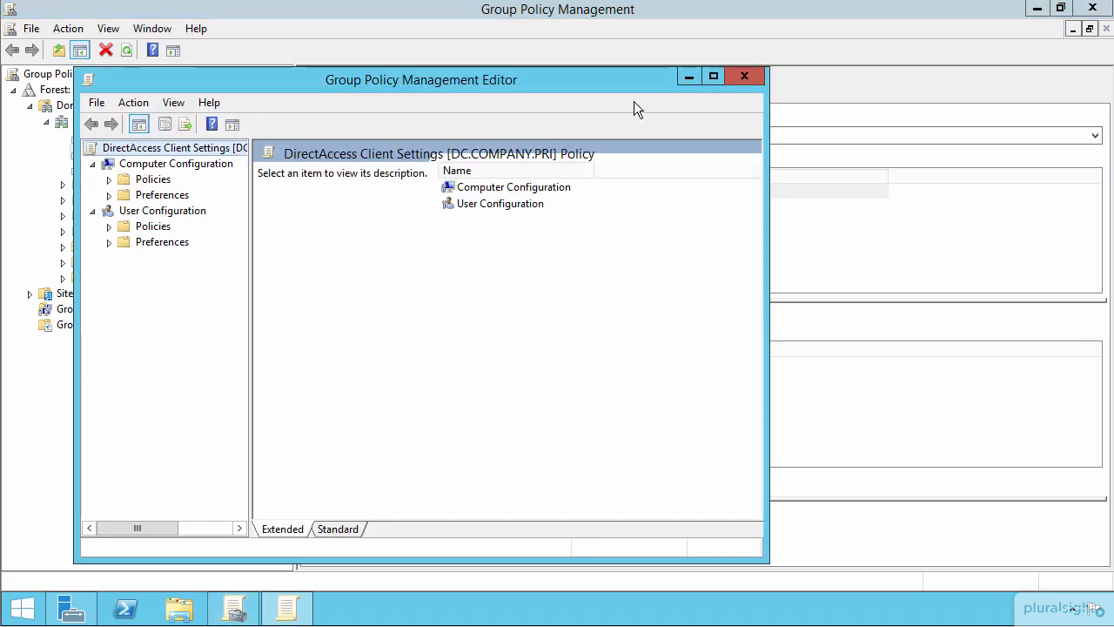
pyautogui.click(713, 77)
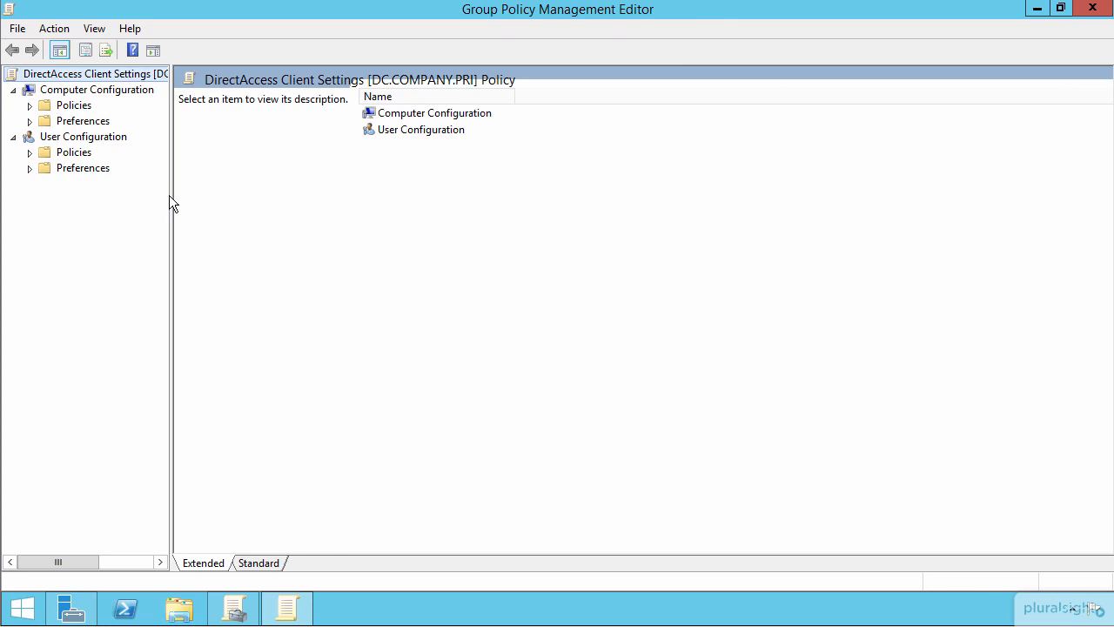
pyautogui.moveTo(174, 204); pyautogui.dragTo(285, 215)
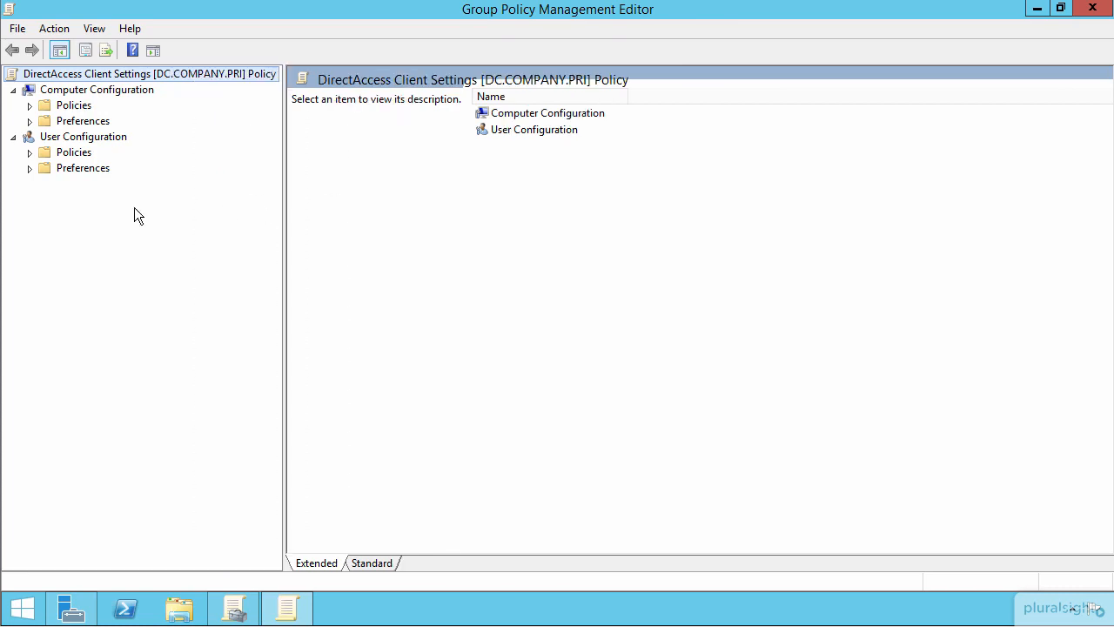
pyautogui.click(30, 106)
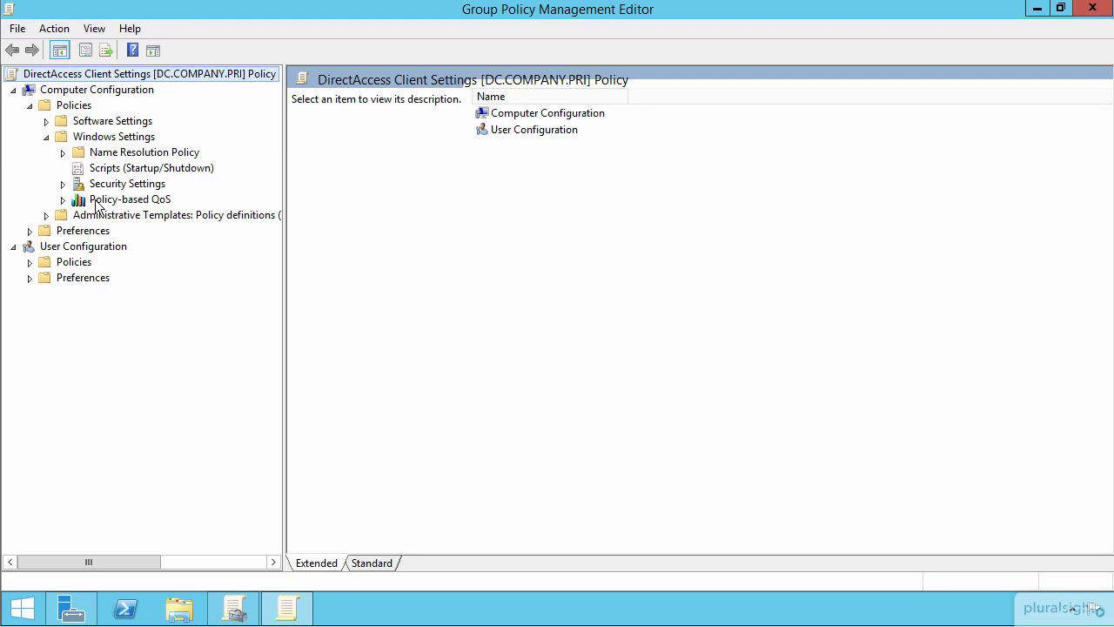
pyautogui.click(108, 154)
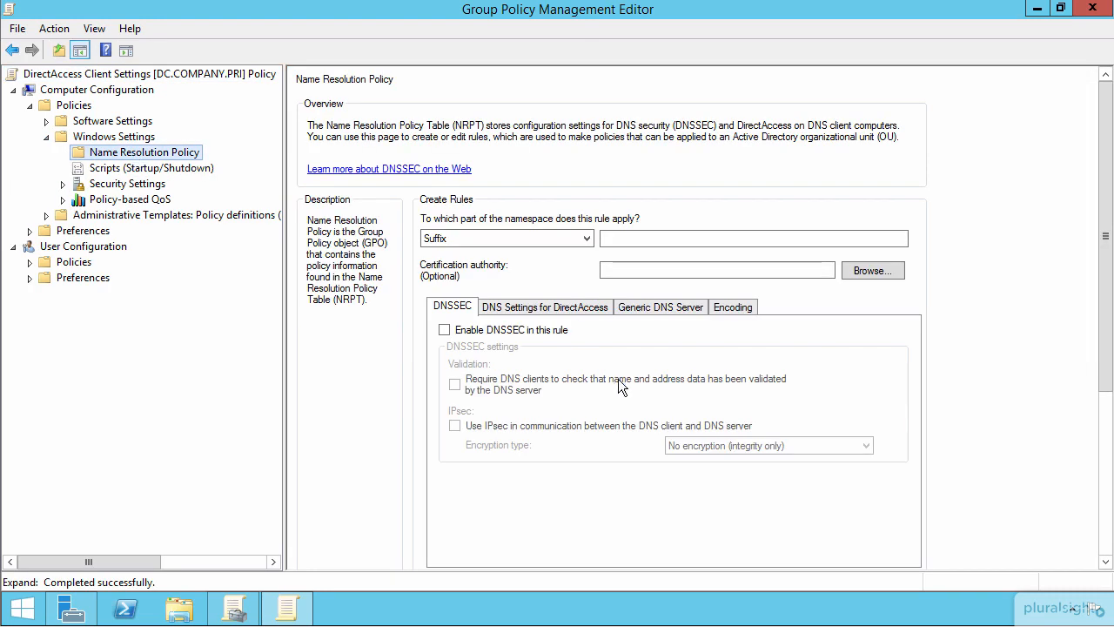
# - Examine the .company.pri rule in the Name Resolution Policy Table, widening the Namespace and DirectAccess DNS Servers columns, with the DirectAccess DNS settings shown
pyautogui.moveTo(1106, 157); pyautogui.dragTo(1109, 271)
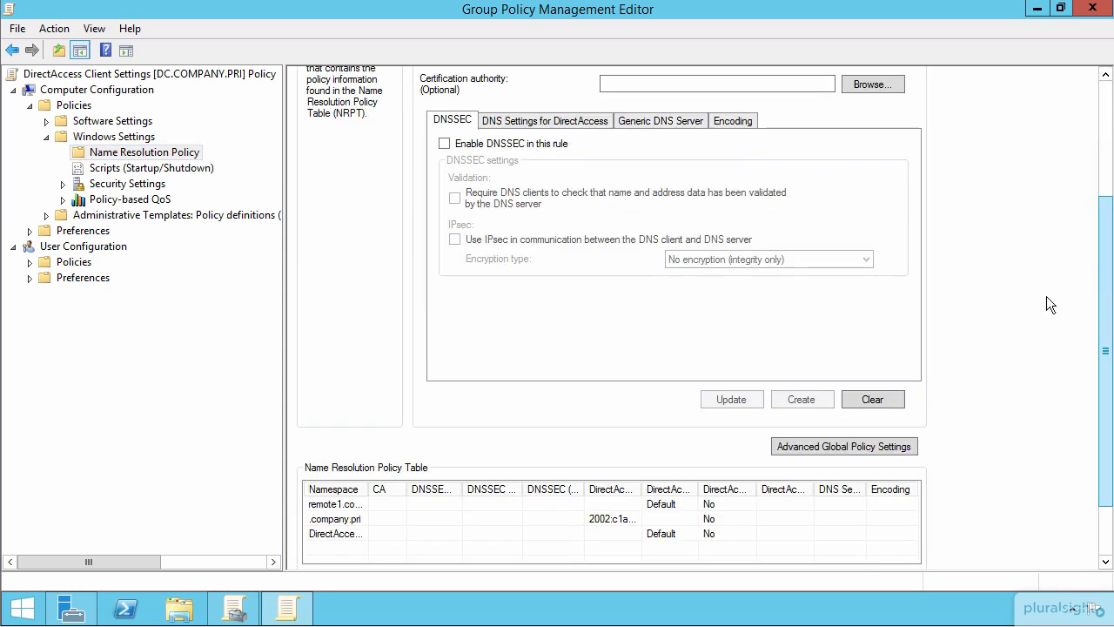
pyautogui.click(567, 122)
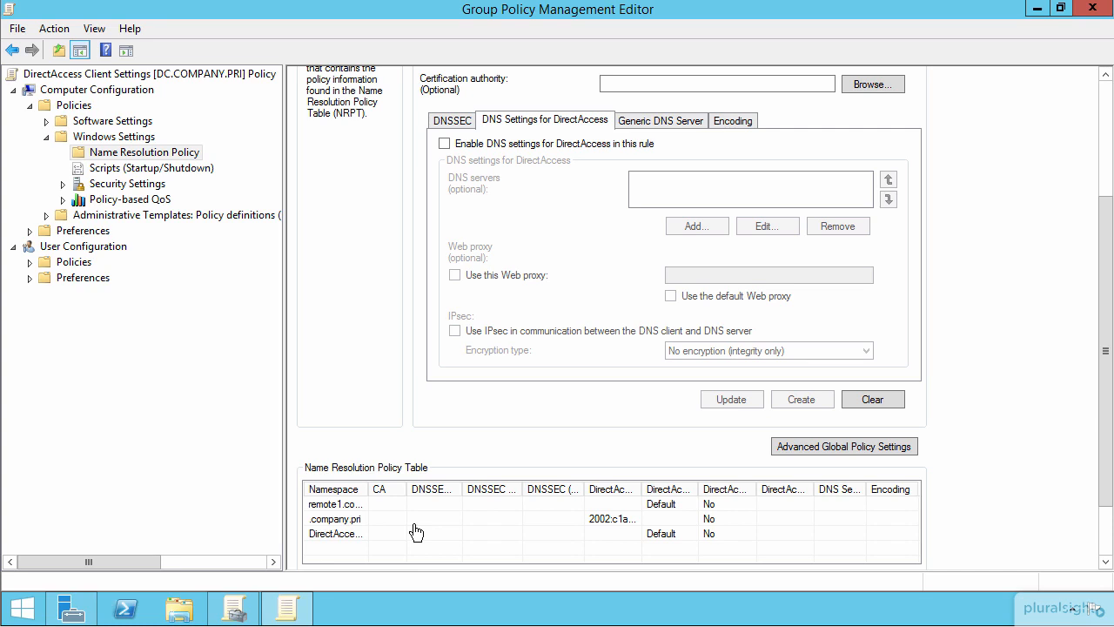
pyautogui.click(338, 521)
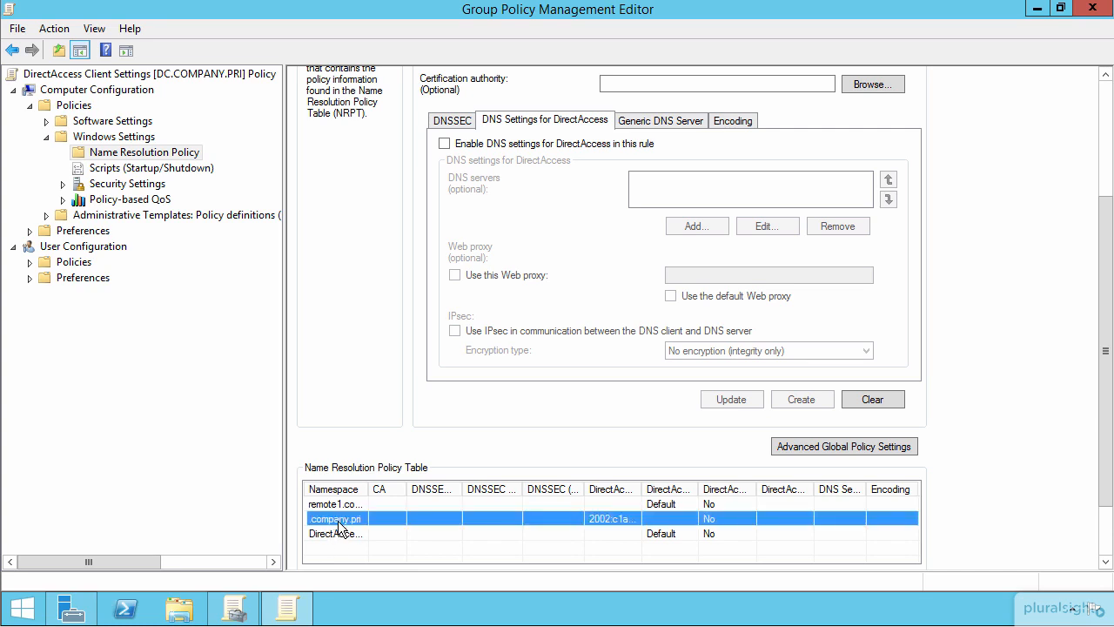
pyautogui.moveTo(643, 490); pyautogui.dragTo(742, 491)
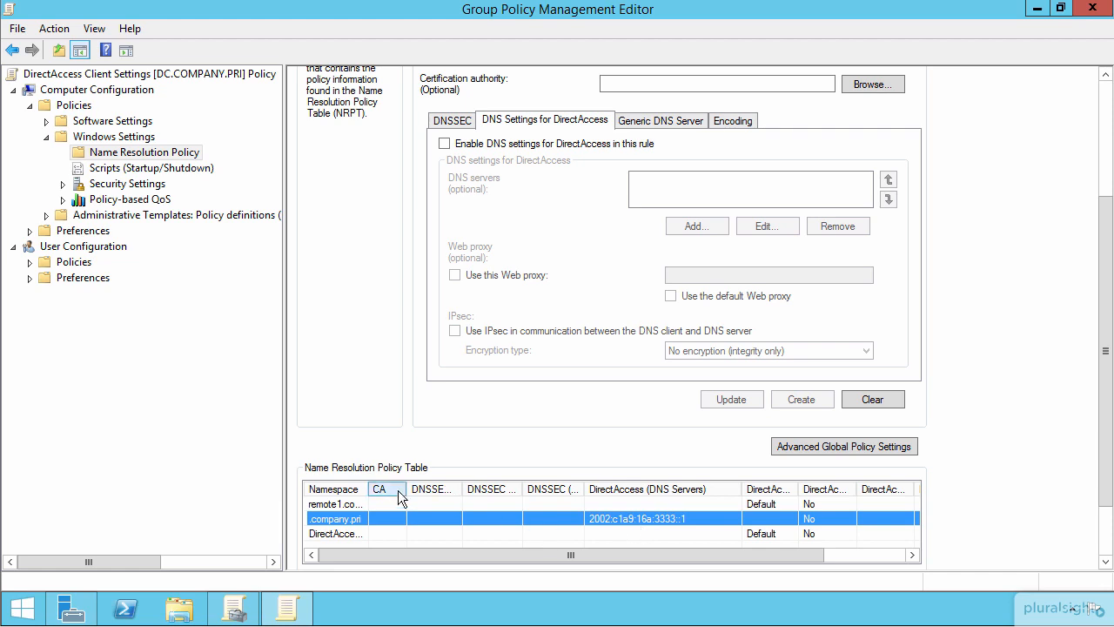
pyautogui.moveTo(370, 490); pyautogui.dragTo(417, 490)
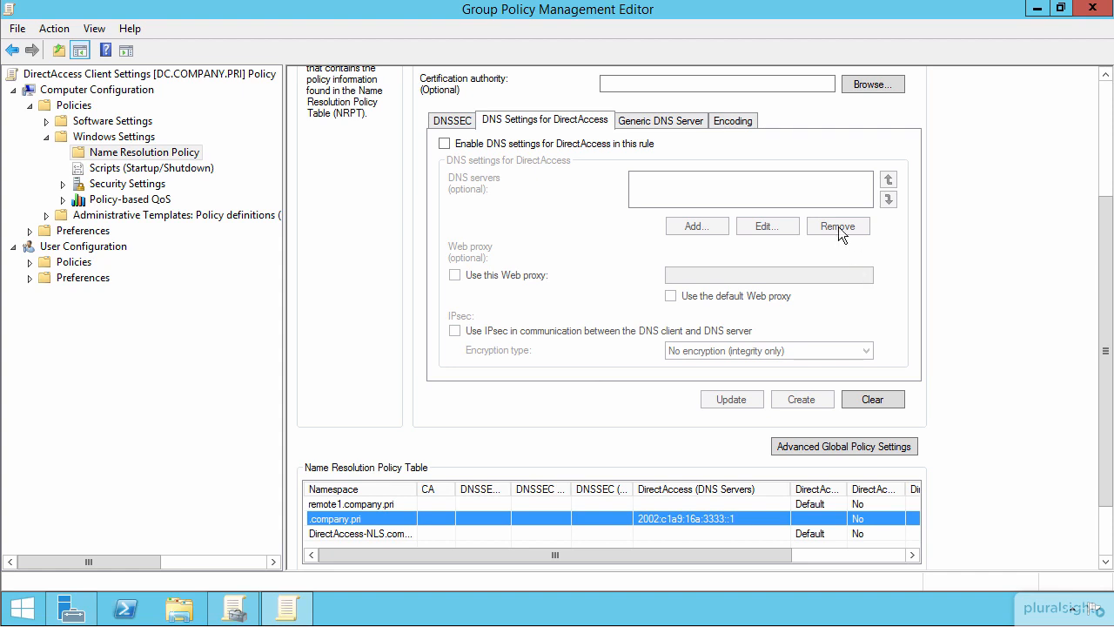
# - Enable DNS settings for DirectAccess in a new rule and display the namespace type choices
pyautogui.click(444, 144)
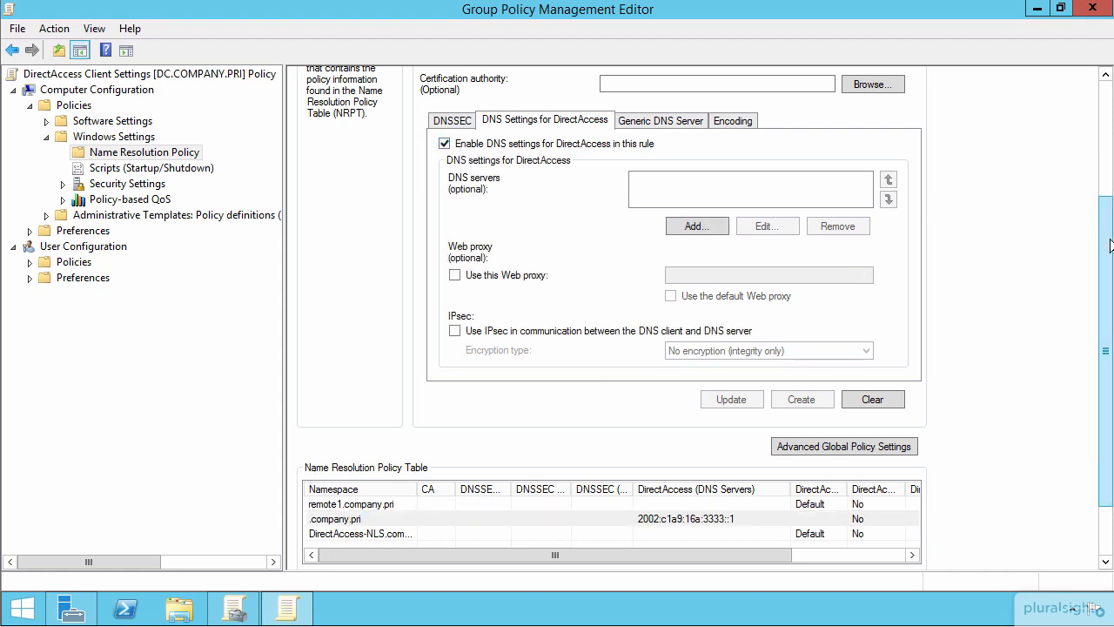
pyautogui.moveTo(1112, 245); pyautogui.dragTo(1095, 99)
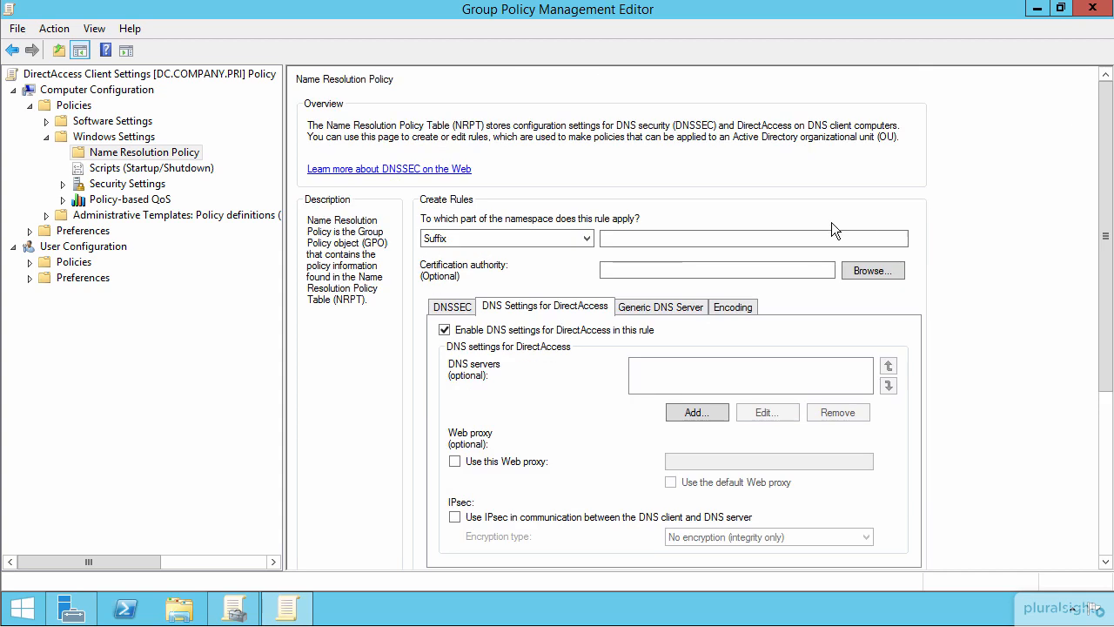
pyautogui.click(613, 239)
pyautogui.click(579, 238)
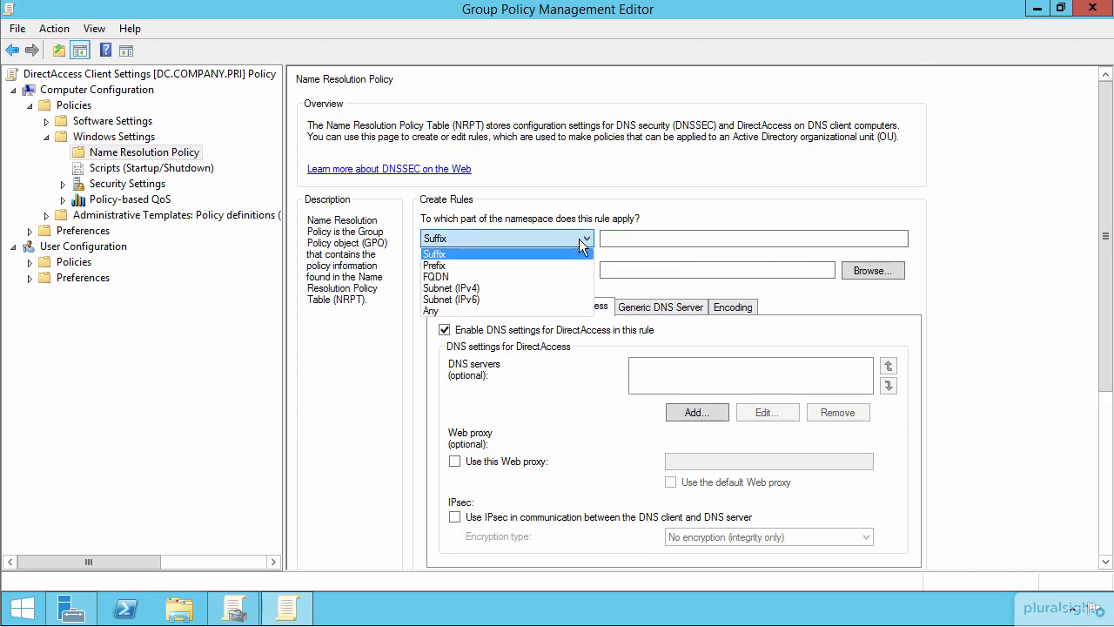